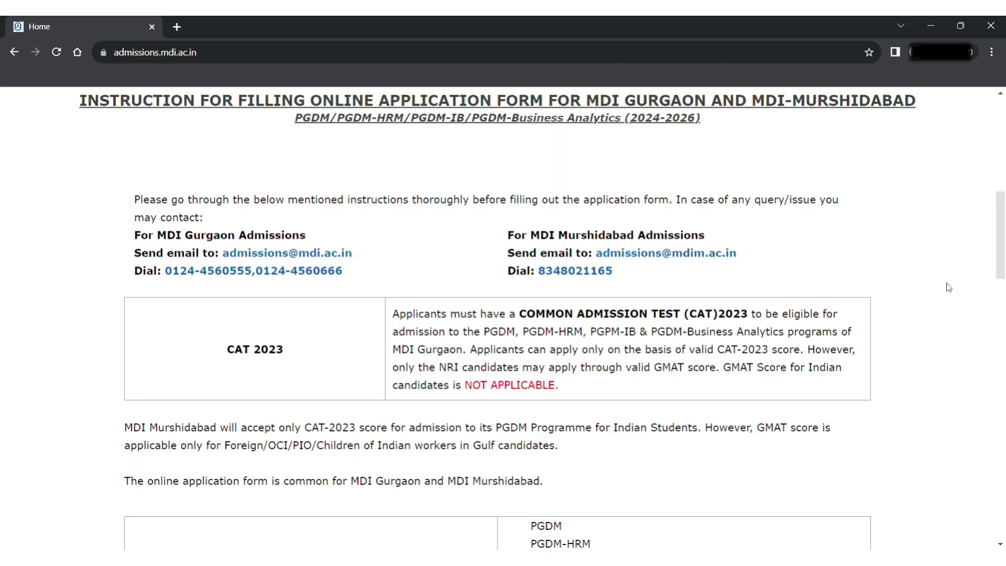
Scroll down through the registration instructions and back up to the top of the form
{"action": "scroll", "coordinate": [948, 287], "scroll_direction": "down", "scroll_amount": 8}
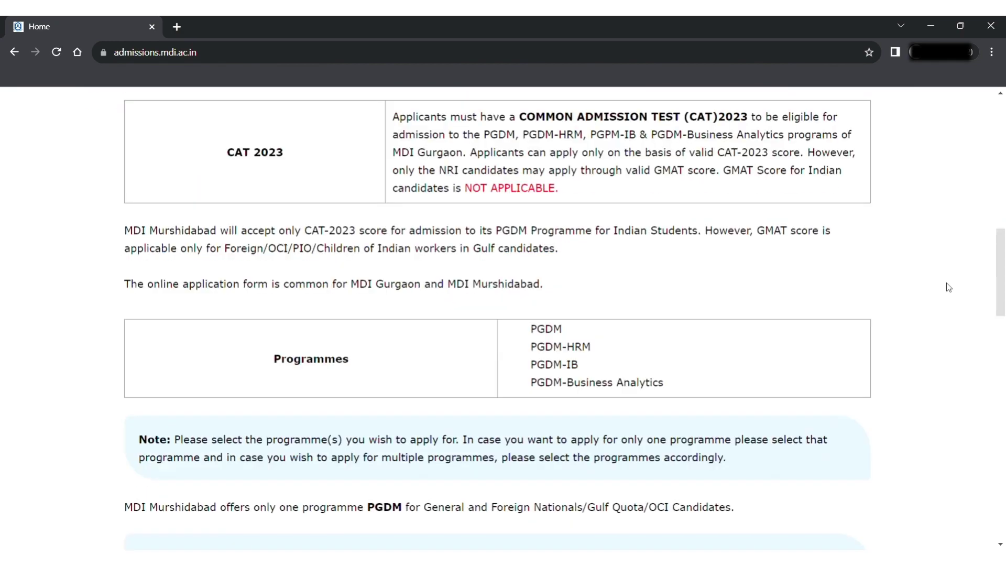
{"action": "scroll", "coordinate": [948, 287], "scroll_direction": "down", "scroll_amount": 5}
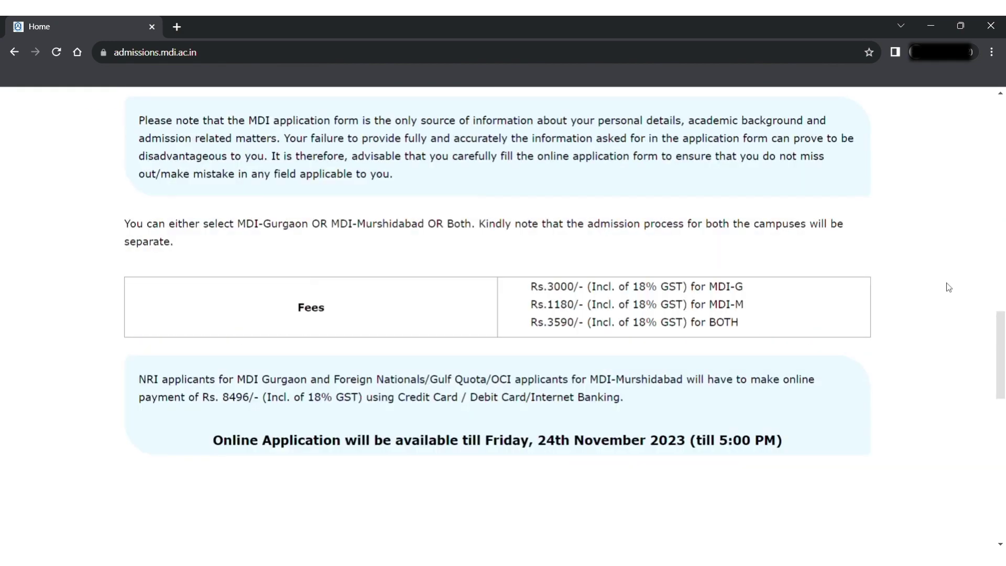
{"action": "scroll", "coordinate": [948, 287], "scroll_direction": "up", "scroll_amount": 16}
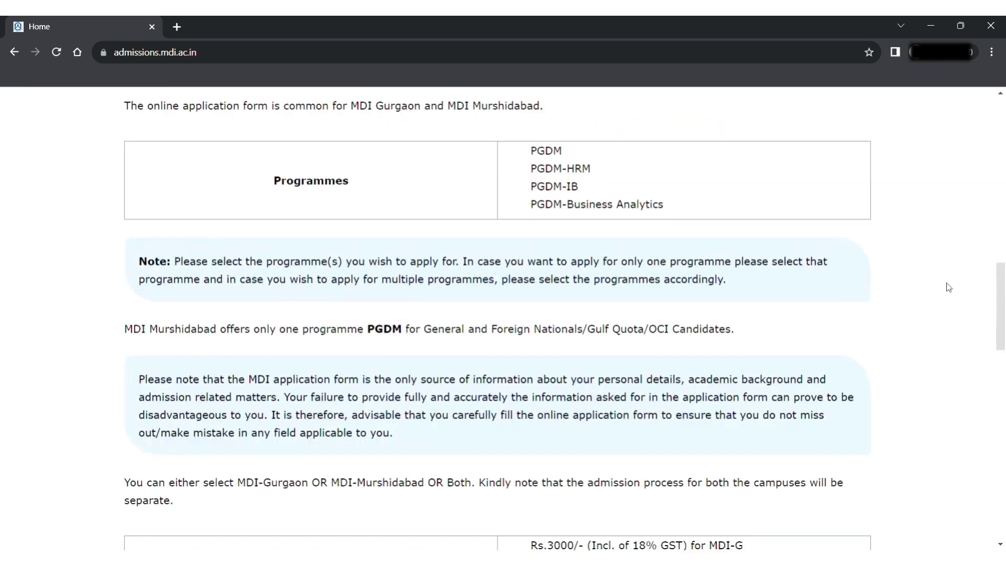
{"action": "scroll", "coordinate": [947, 286], "scroll_direction": "up", "scroll_amount": 6}
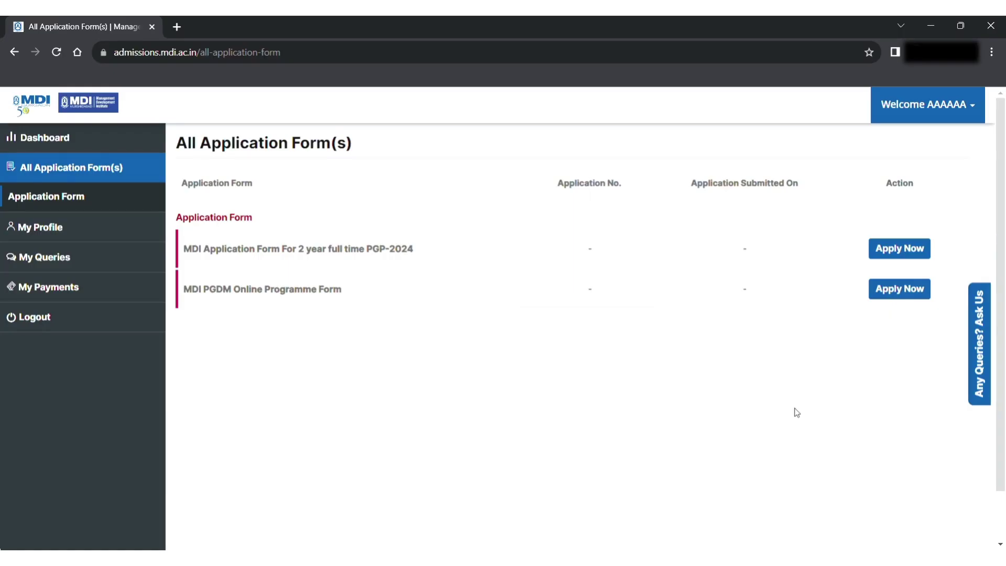
Start the 2-year full-time PGP-2024 application from the forms list
{"action": "left_click", "coordinate": [897, 250]}
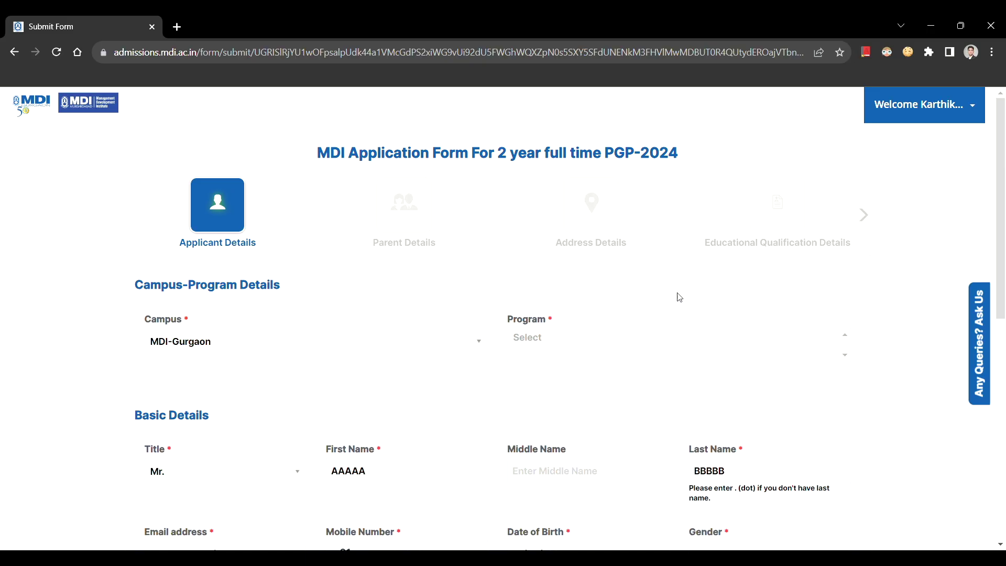
Keep MDI-Gurgaon as the campus for the PGP-2024 application
{"action": "left_click", "coordinate": [366, 341]}
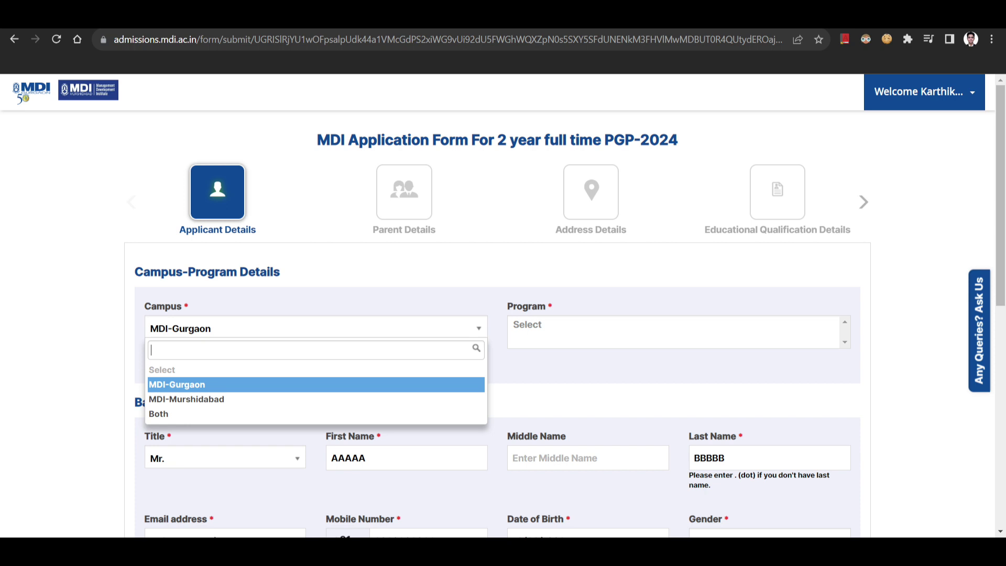
{"action": "left_click", "coordinate": [675, 333]}
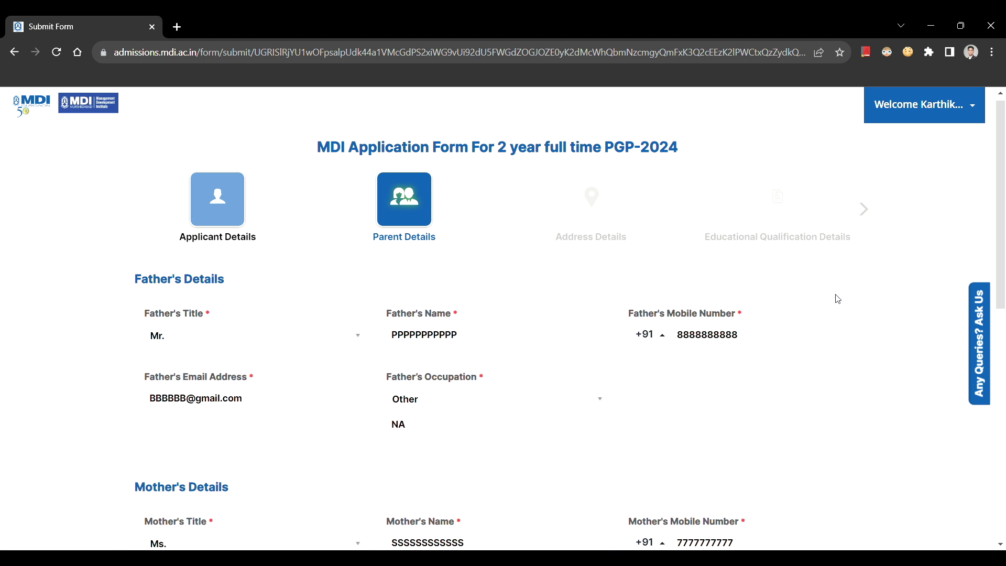
Scroll down through the father's, mother's and guardian's details
{"action": "scroll", "coordinate": [838, 299], "scroll_direction": "down", "scroll_amount": 2}
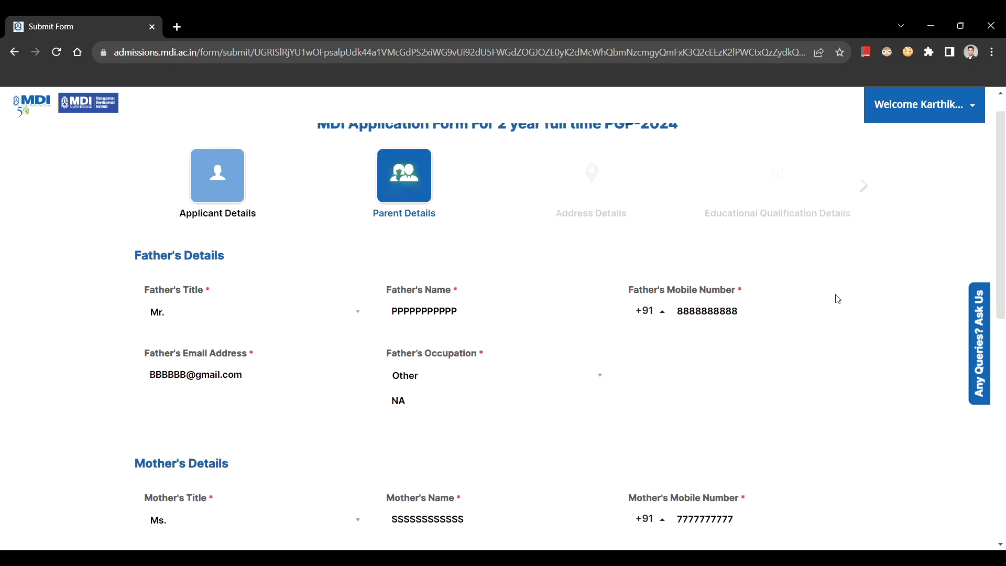
{"action": "scroll", "coordinate": [838, 299], "scroll_direction": "down", "scroll_amount": 5}
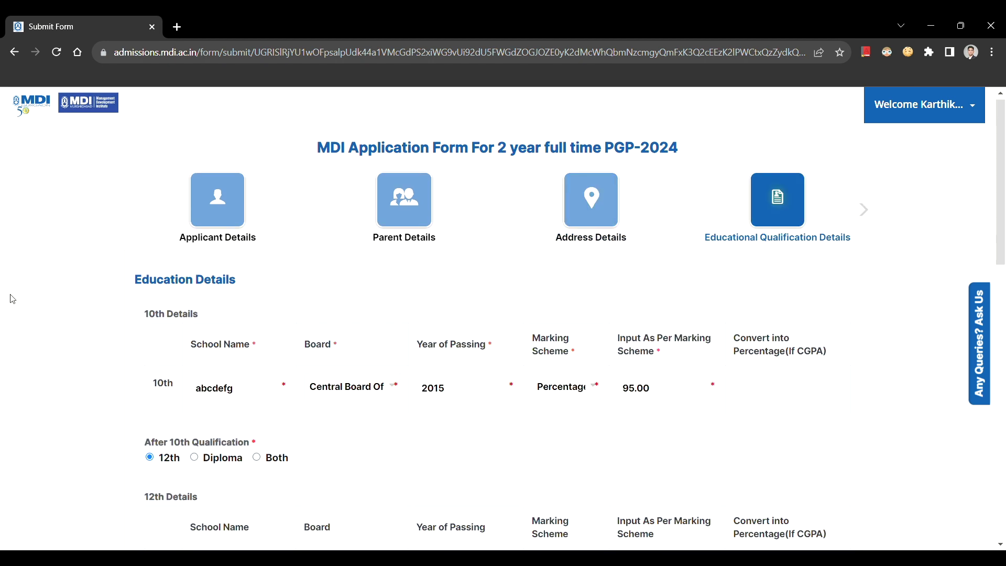
Scroll down to the ABCD work experience row and Last CTC of 1000000, then back up to review
{"action": "scroll", "coordinate": [12, 299], "scroll_direction": "down", "scroll_amount": 3}
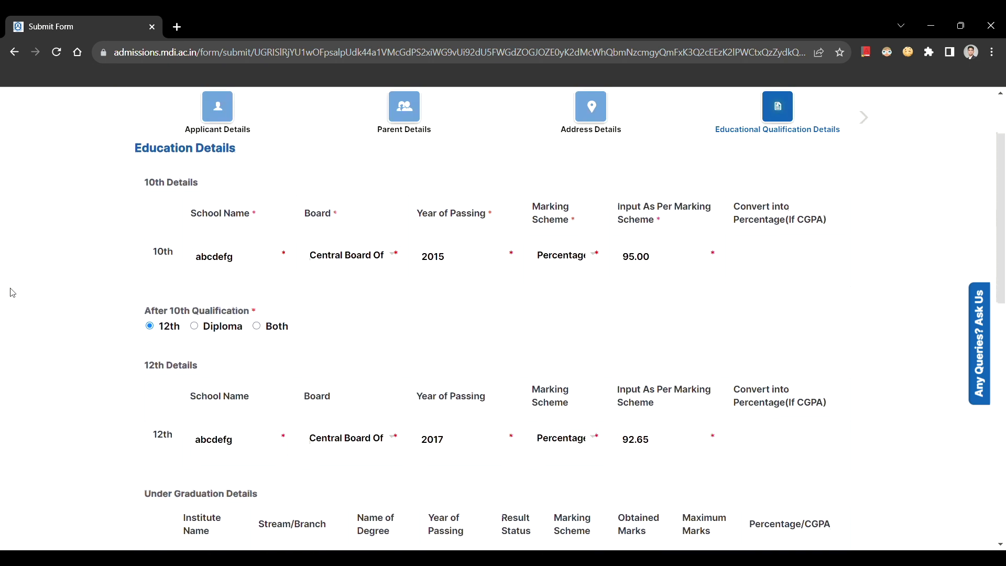
{"action": "scroll", "coordinate": [13, 293], "scroll_direction": "down", "scroll_amount": 1}
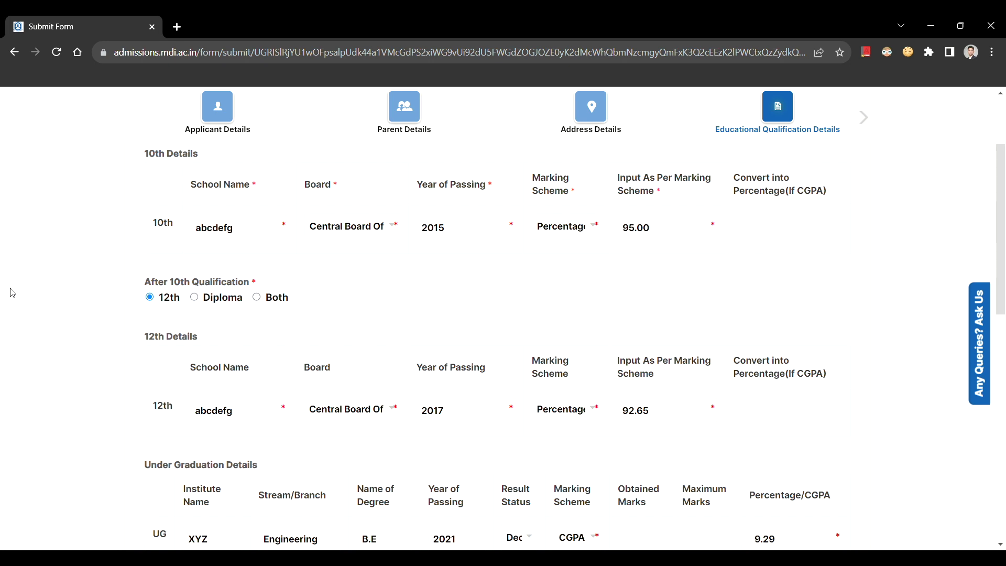
{"action": "scroll", "coordinate": [12, 293], "scroll_direction": "down", "scroll_amount": 2}
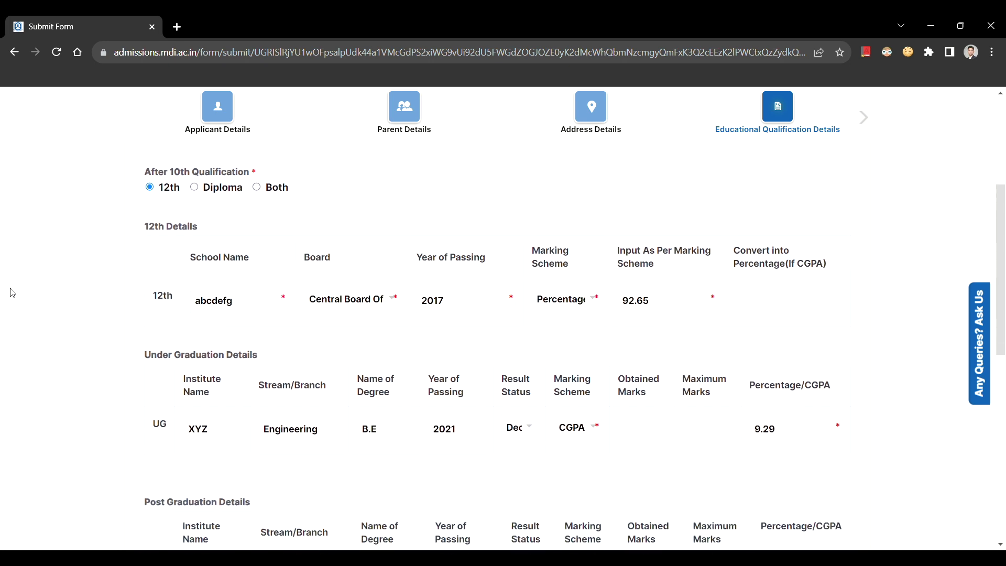
{"action": "scroll", "coordinate": [12, 293], "scroll_direction": "down", "scroll_amount": 3}
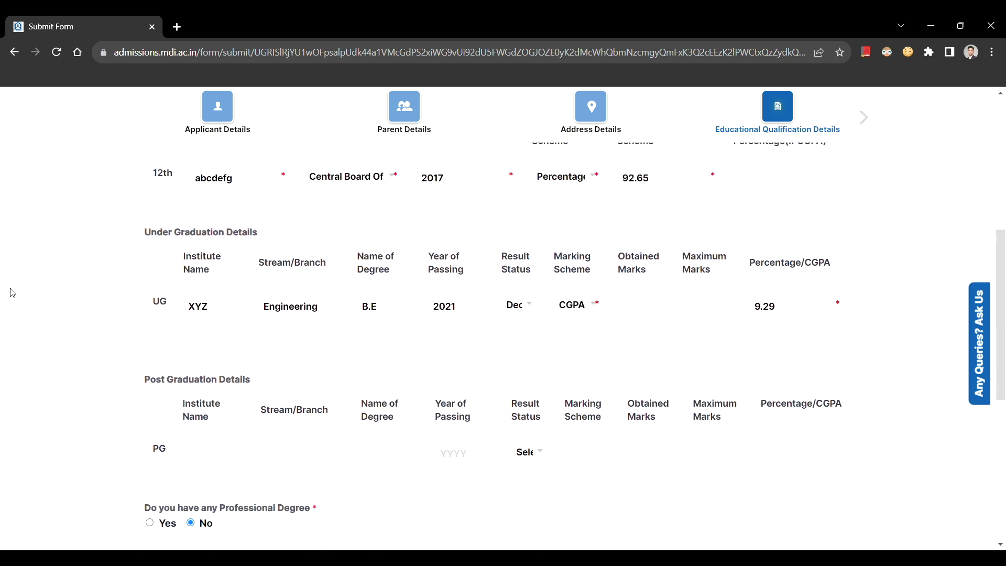
{"action": "scroll", "coordinate": [13, 293], "scroll_direction": "down", "scroll_amount": 1}
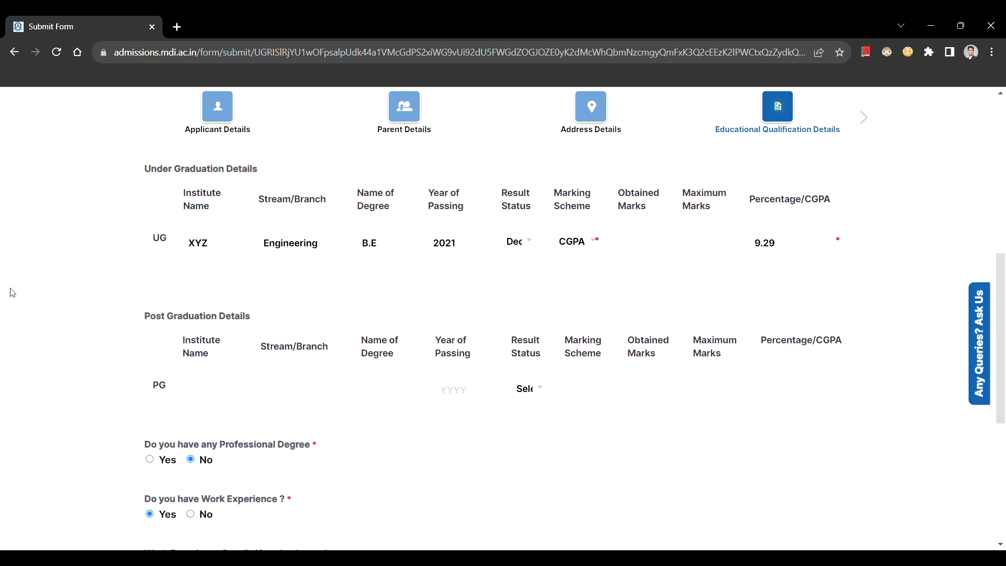
{"action": "scroll", "coordinate": [12, 293], "scroll_direction": "down", "scroll_amount": 1}
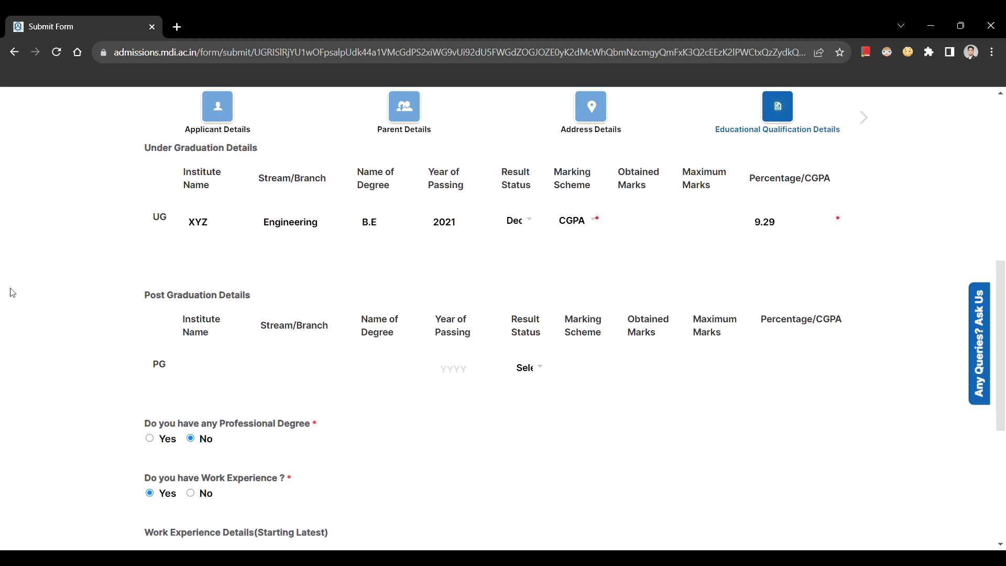
{"action": "scroll", "coordinate": [12, 293], "scroll_direction": "down", "scroll_amount": 1}
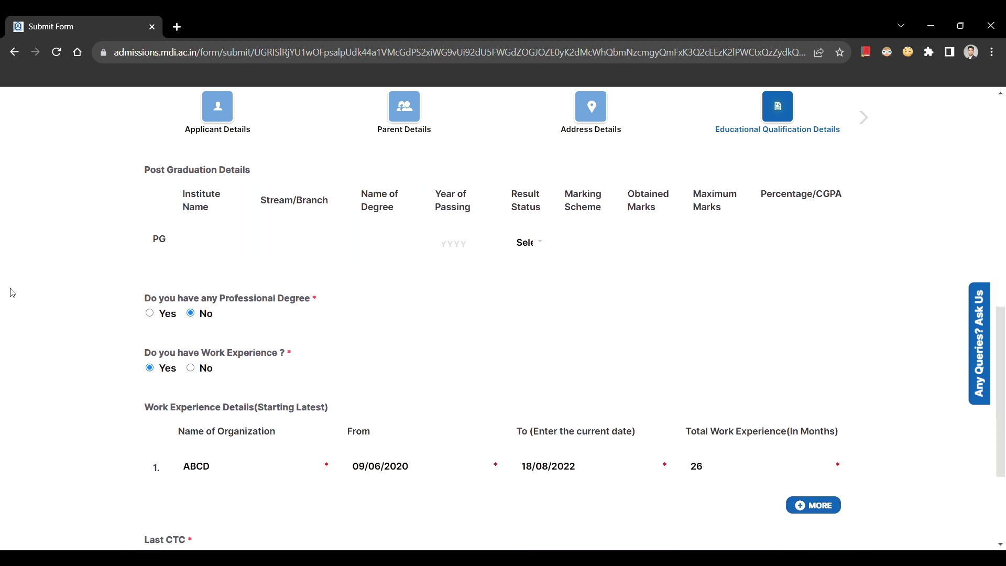
{"action": "scroll", "coordinate": [13, 293], "scroll_direction": "down", "scroll_amount": 2}
{"action": "scroll", "coordinate": [13, 293], "scroll_direction": "down", "scroll_amount": 1}
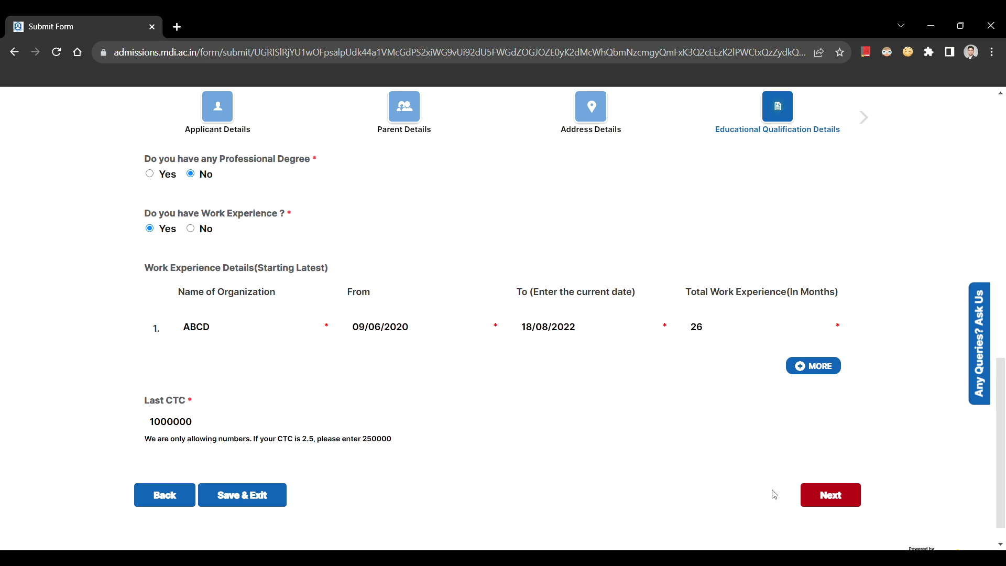
{"action": "scroll", "coordinate": [11, 290], "scroll_direction": "up", "scroll_amount": 10}
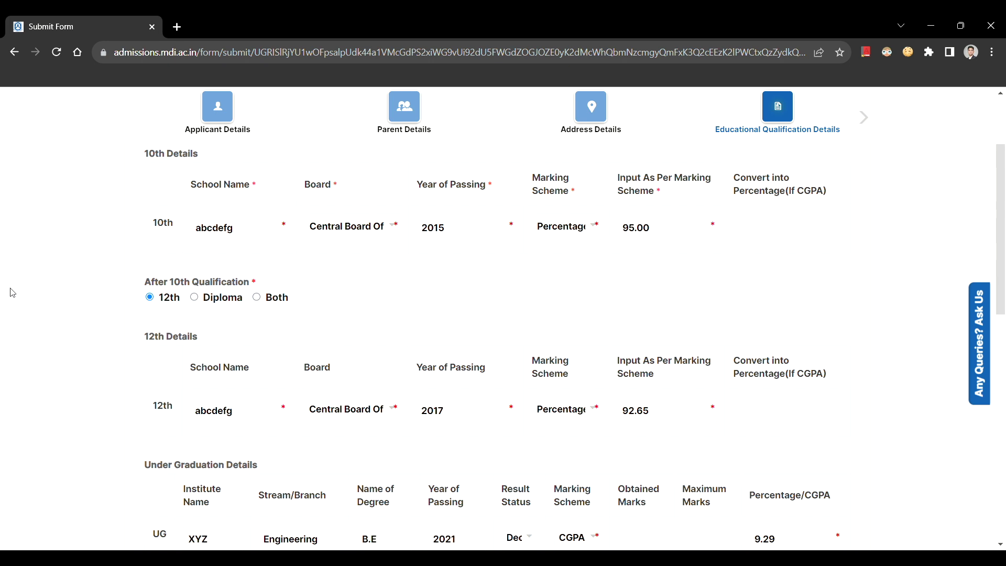
{"action": "scroll", "coordinate": [12, 292], "scroll_direction": "down", "scroll_amount": 3}
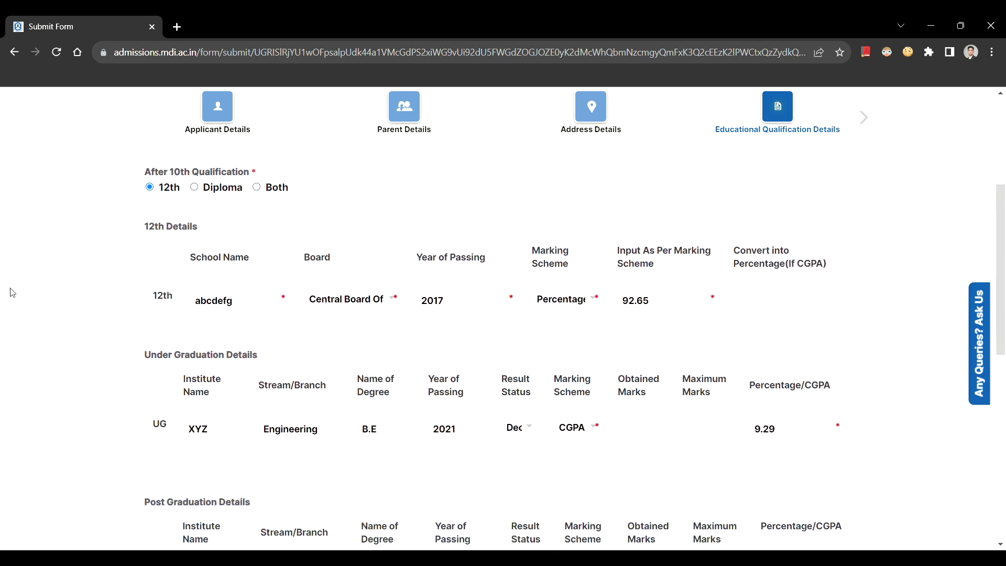
{"action": "scroll", "coordinate": [12, 293], "scroll_direction": "down", "scroll_amount": 3}
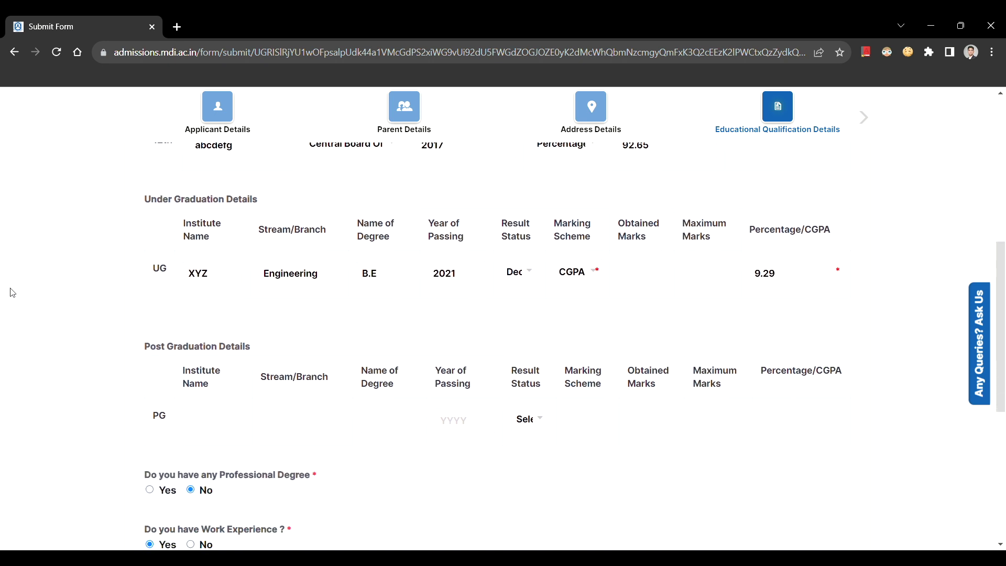
{"action": "scroll", "coordinate": [12, 292], "scroll_direction": "down", "scroll_amount": 1}
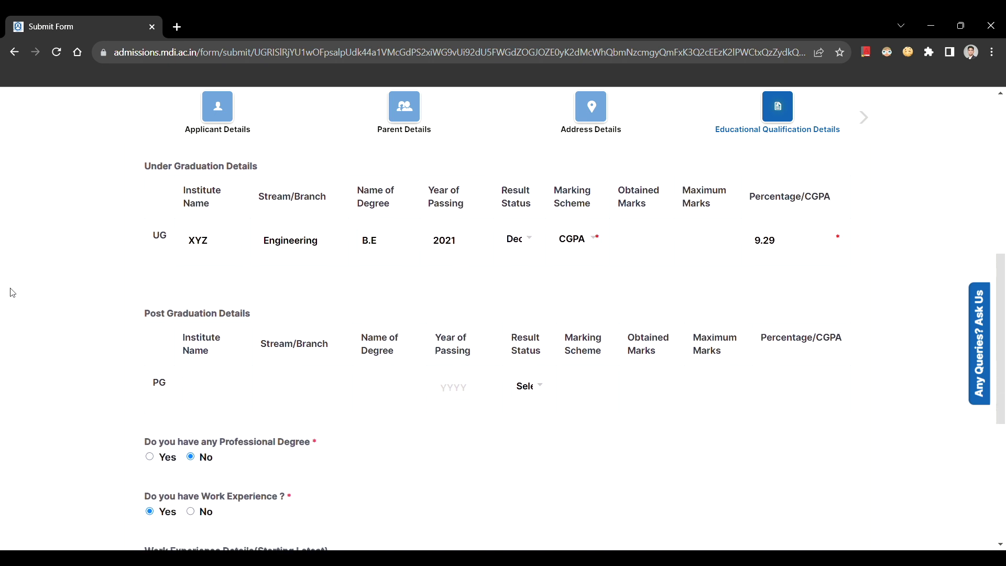
{"action": "scroll", "coordinate": [12, 292], "scroll_direction": "down", "scroll_amount": 2}
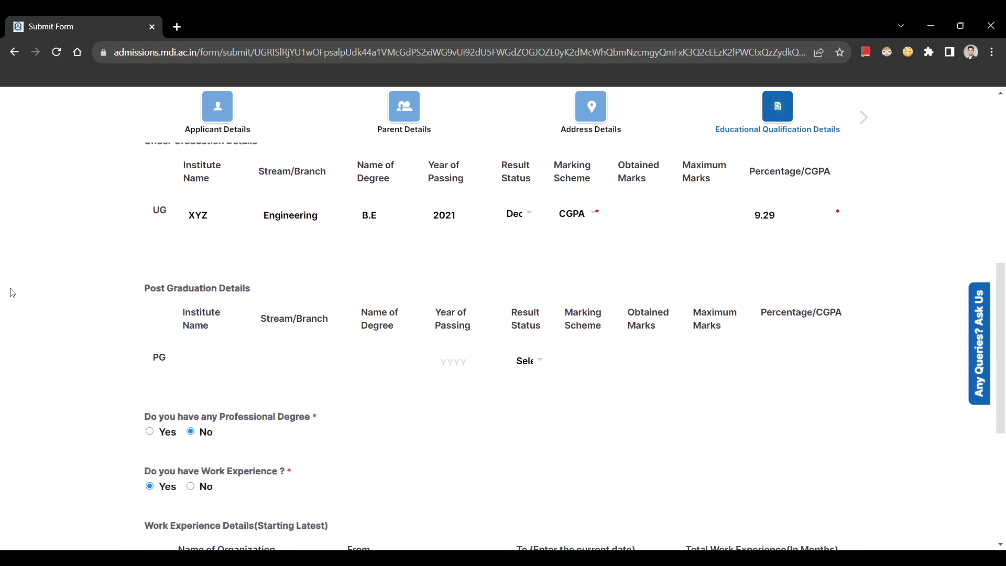
{"action": "scroll", "coordinate": [13, 293], "scroll_direction": "down", "scroll_amount": 1}
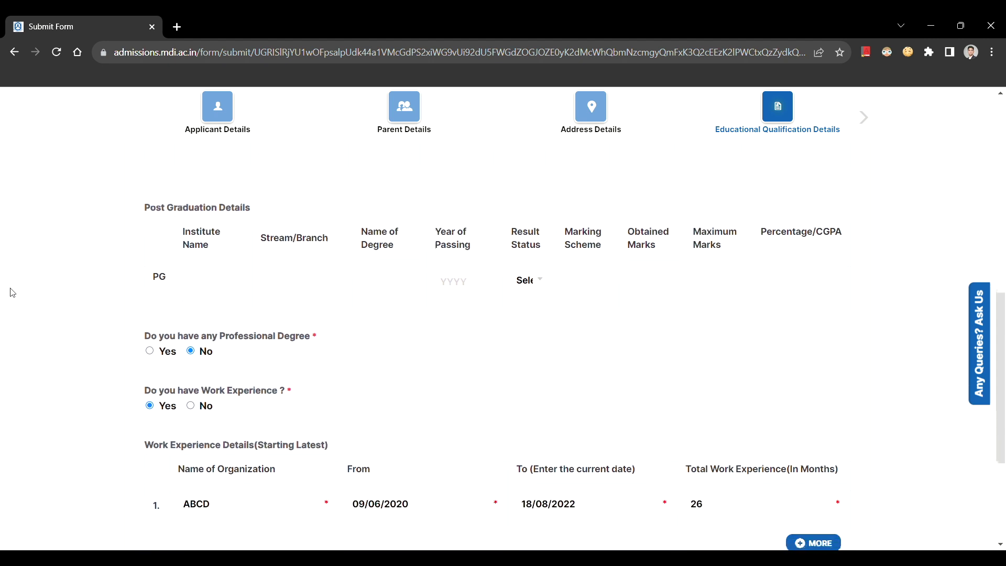
{"action": "scroll", "coordinate": [12, 292], "scroll_direction": "down", "scroll_amount": 2}
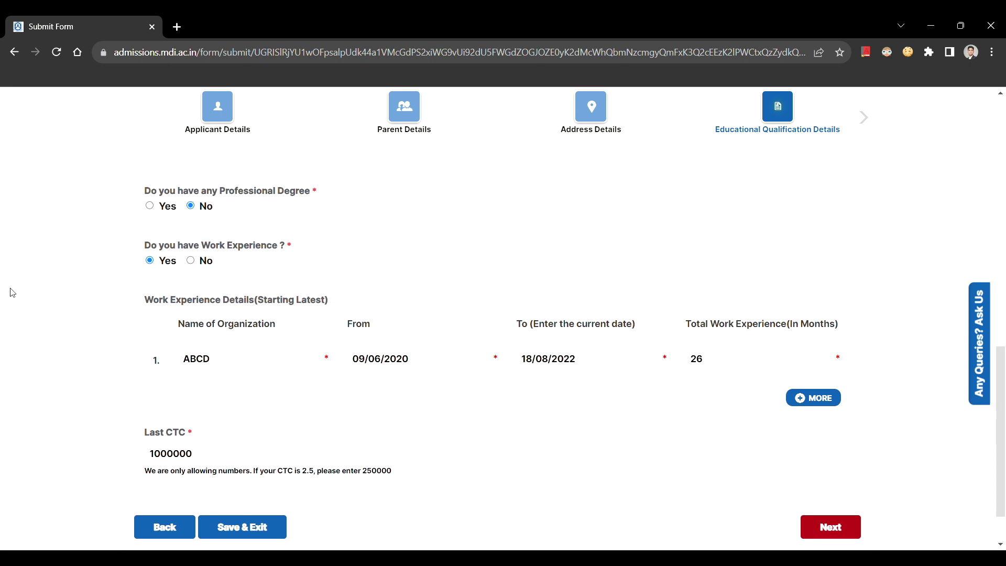
{"action": "scroll", "coordinate": [13, 292], "scroll_direction": "down", "scroll_amount": 1}
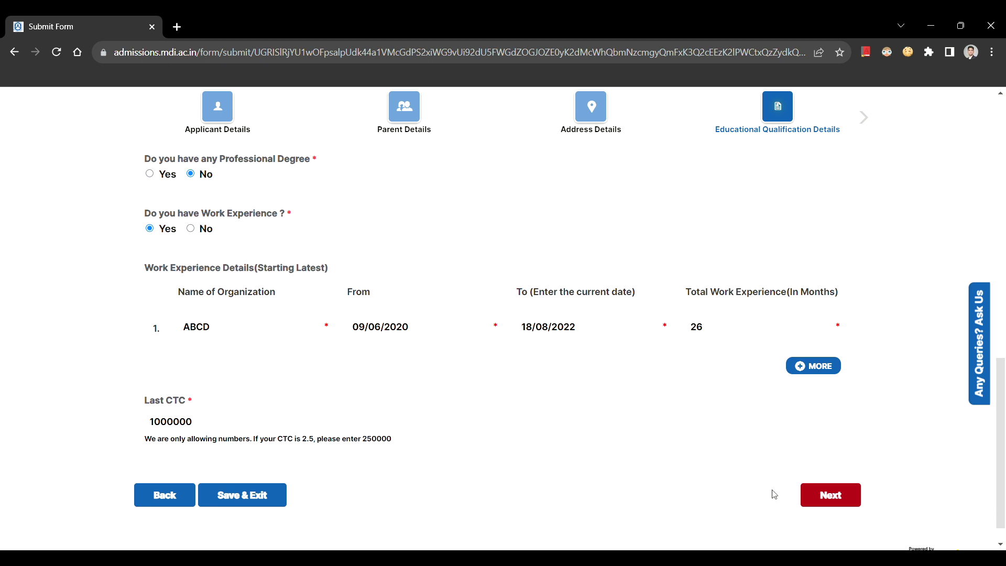
{"action": "left_click", "coordinate": [817, 495]}
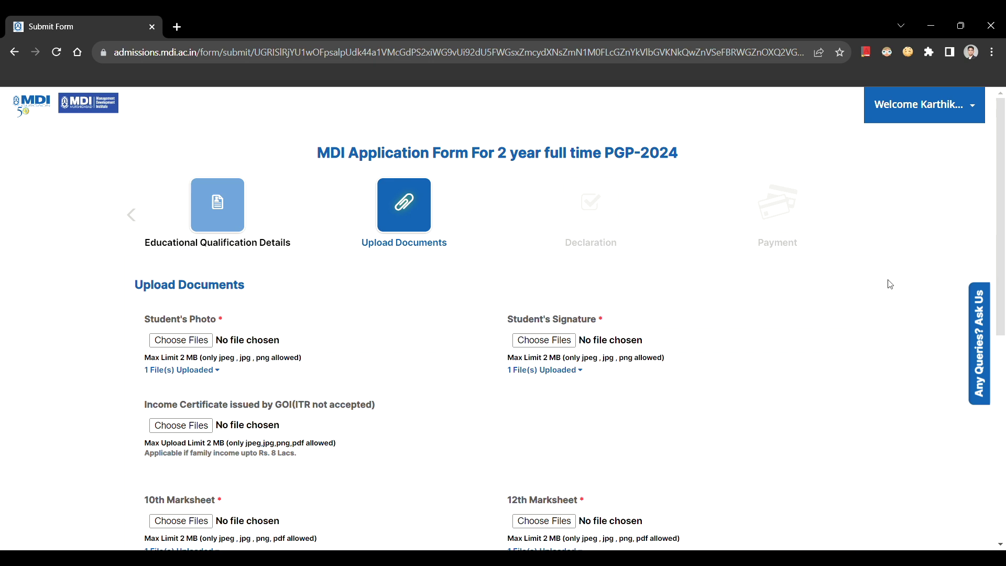
Review the uploaded photo, signature, marksheets and certificates, then continue to the Declaration step
{"action": "scroll", "coordinate": [890, 284], "scroll_direction": "down", "scroll_amount": 2}
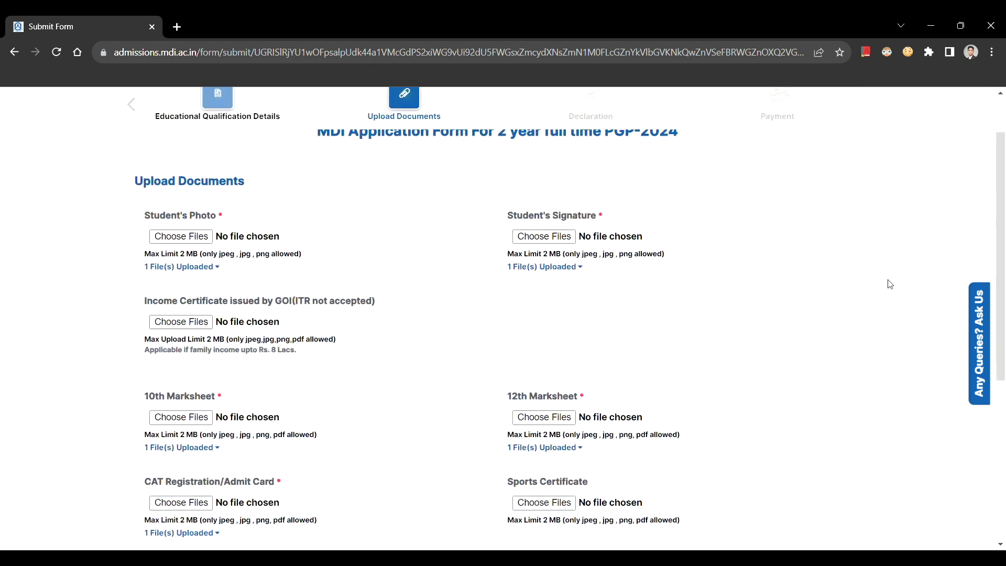
{"action": "scroll", "coordinate": [890, 284], "scroll_direction": "down", "scroll_amount": 1}
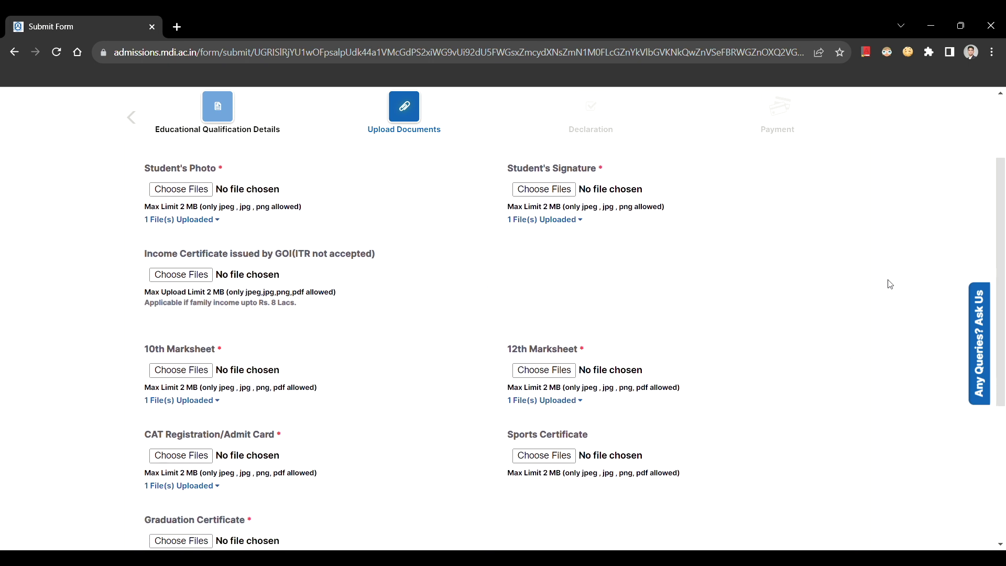
{"action": "scroll", "coordinate": [891, 284], "scroll_direction": "down", "scroll_amount": 1}
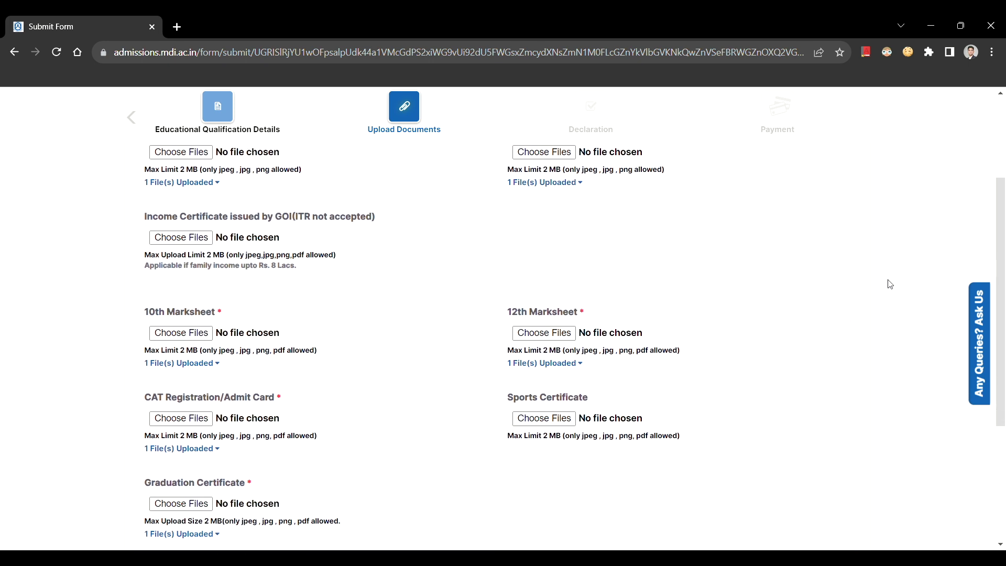
{"action": "scroll", "coordinate": [890, 284], "scroll_direction": "down", "scroll_amount": 2}
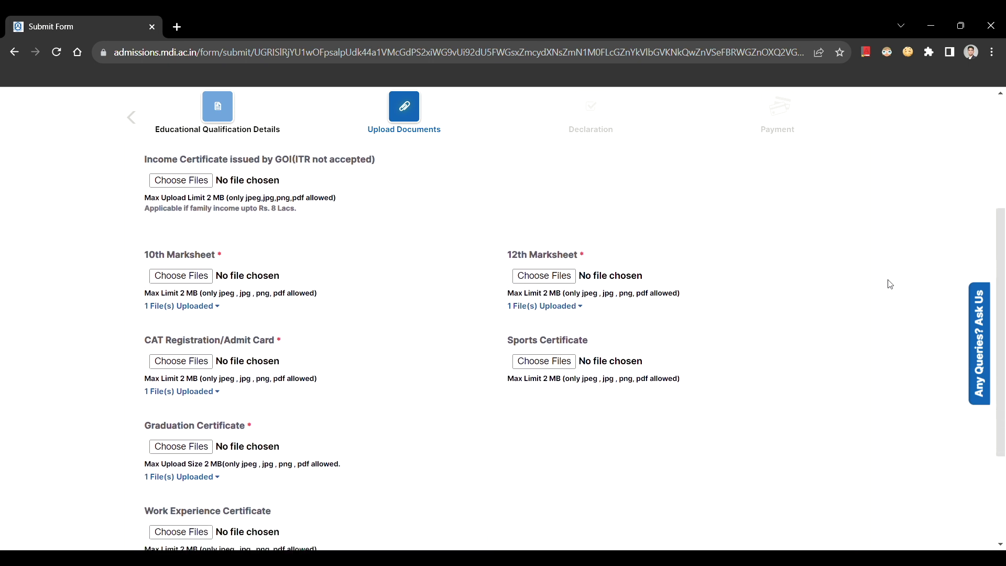
{"action": "scroll", "coordinate": [890, 284], "scroll_direction": "down", "scroll_amount": 1}
{"action": "scroll", "coordinate": [890, 285], "scroll_direction": "down", "scroll_amount": 2}
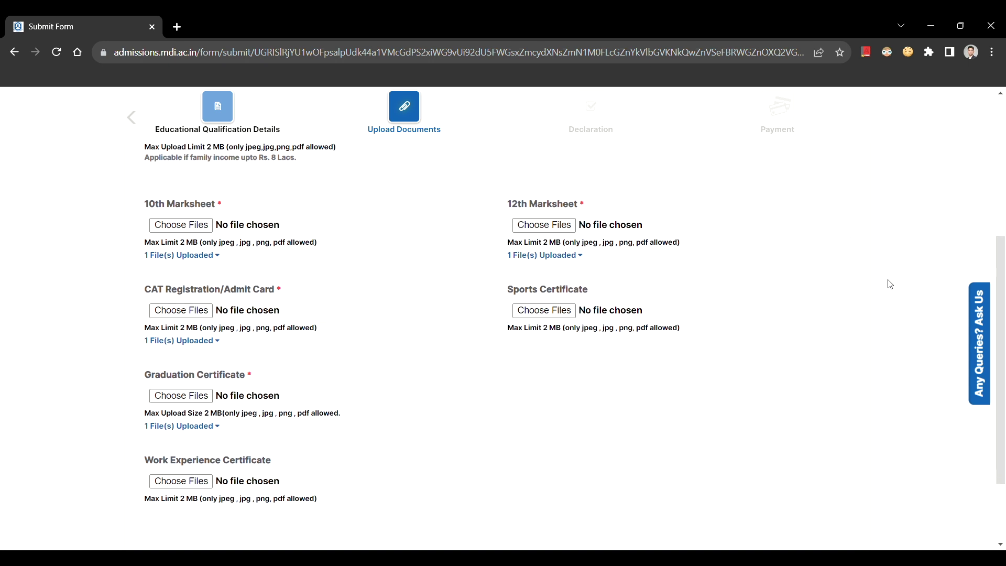
{"action": "scroll", "coordinate": [890, 284], "scroll_direction": "down", "scroll_amount": 1}
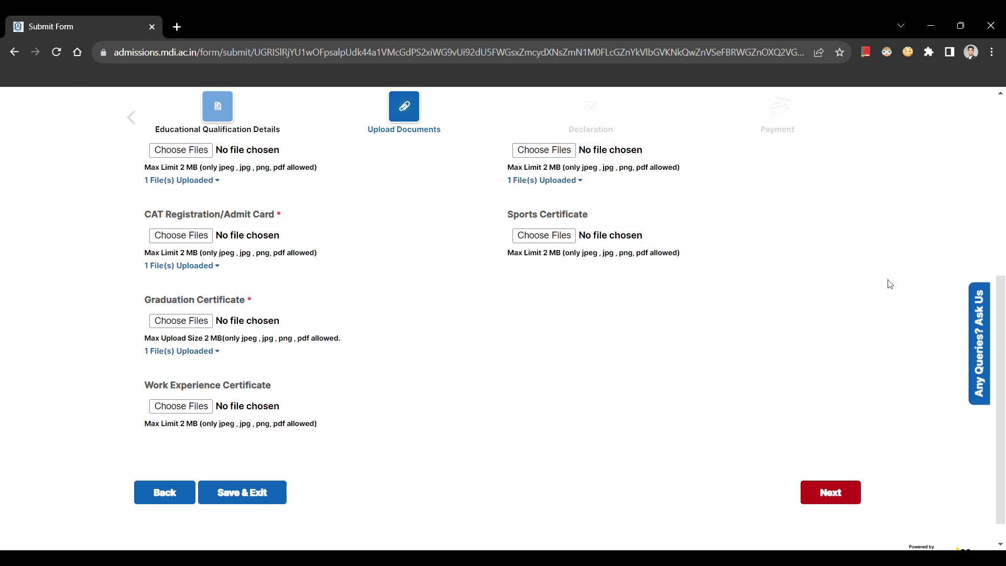
{"action": "left_click", "coordinate": [821, 487]}
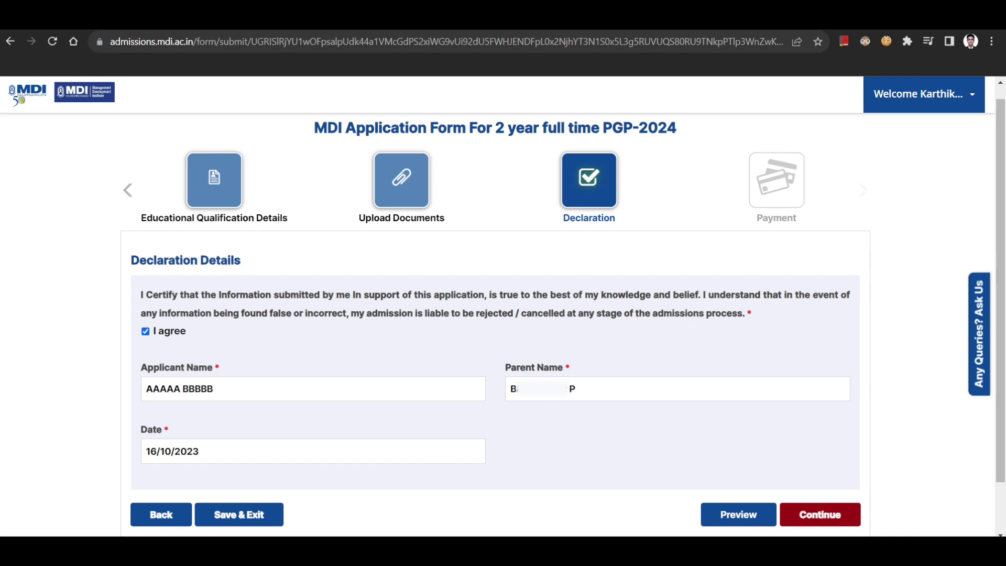